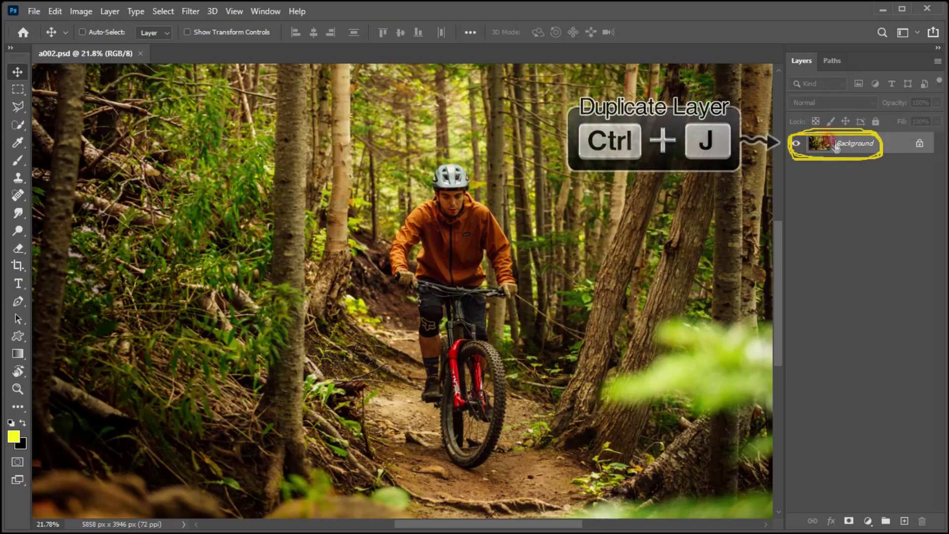
Duplicate the photo into layers Blur and Sharpen, hiding Sharpen and selecting Blur
key(ctrl+j)
key(ctrl+j)
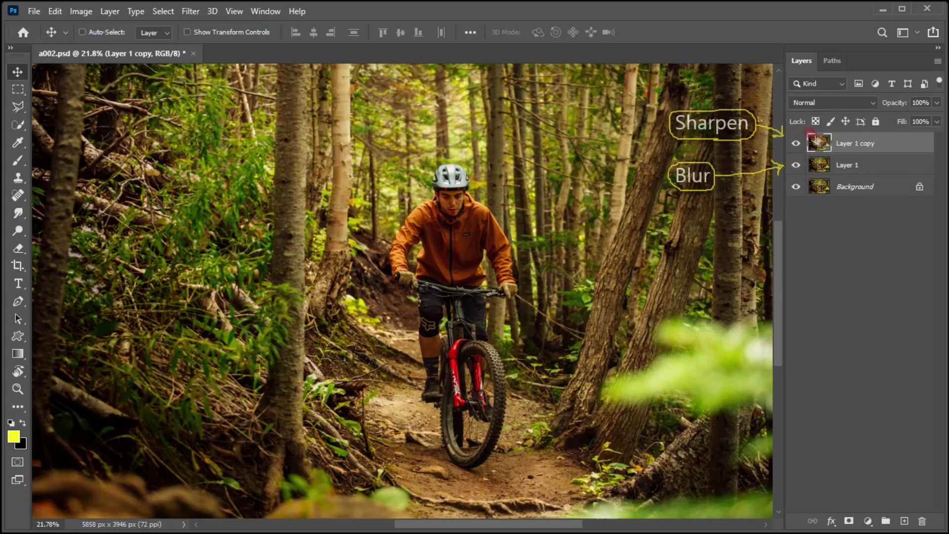
double_click(836, 156)
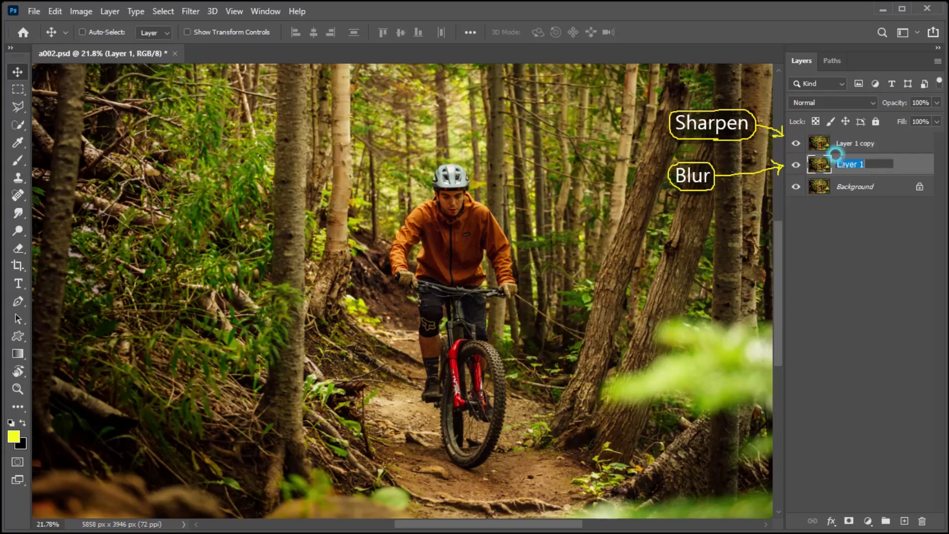
text(Blur)
key(Return)
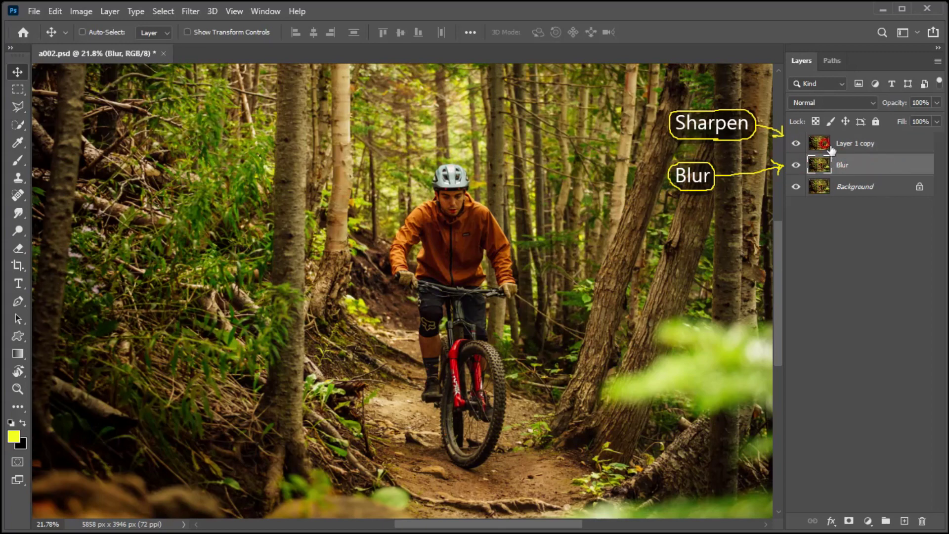
double_click(849, 142)
text(Sharpen)
key(Return)
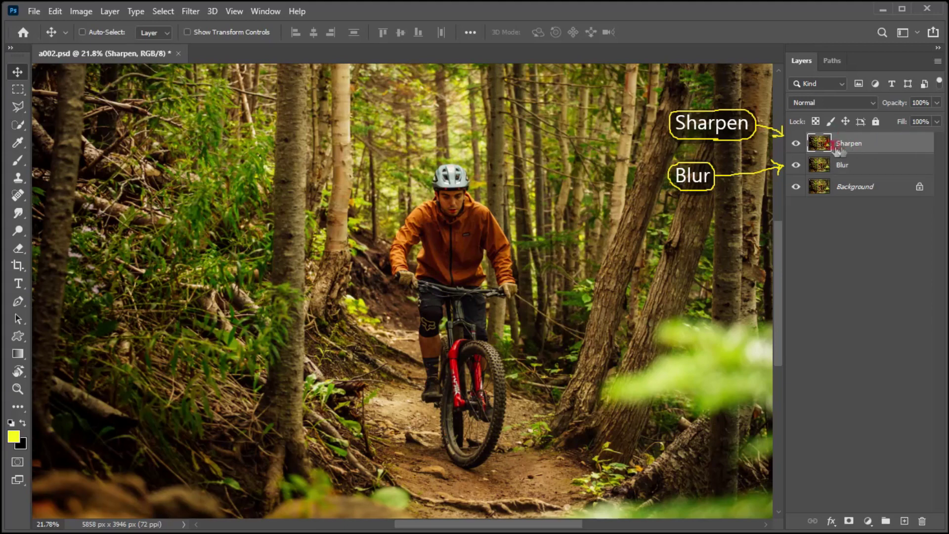
click(795, 144)
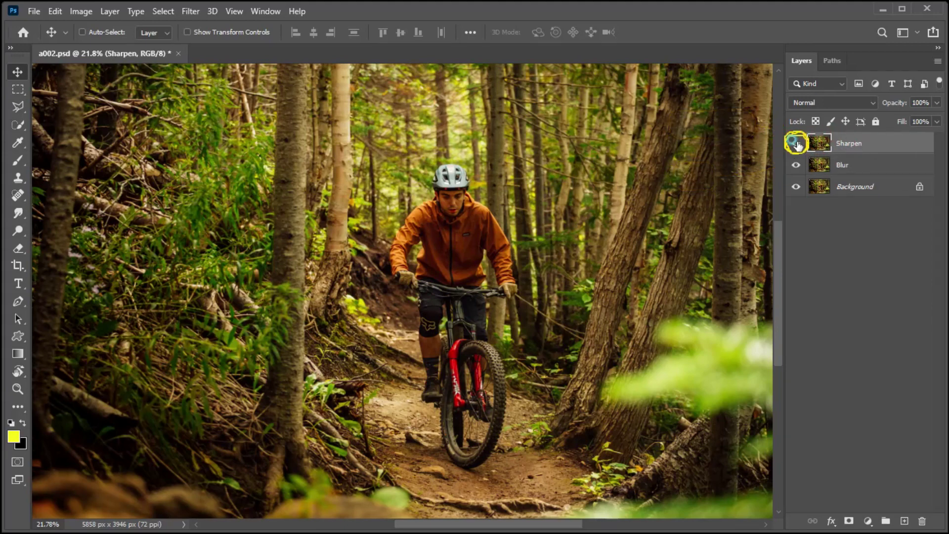
click(841, 166)
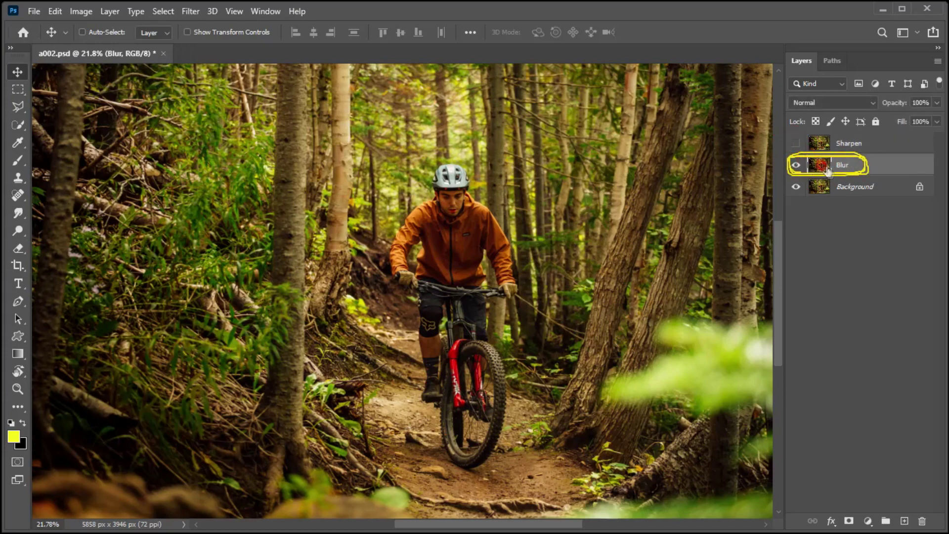
Apply a Gaussian Blur with a 20-pixel radius to the Blur layer
click(188, 11)
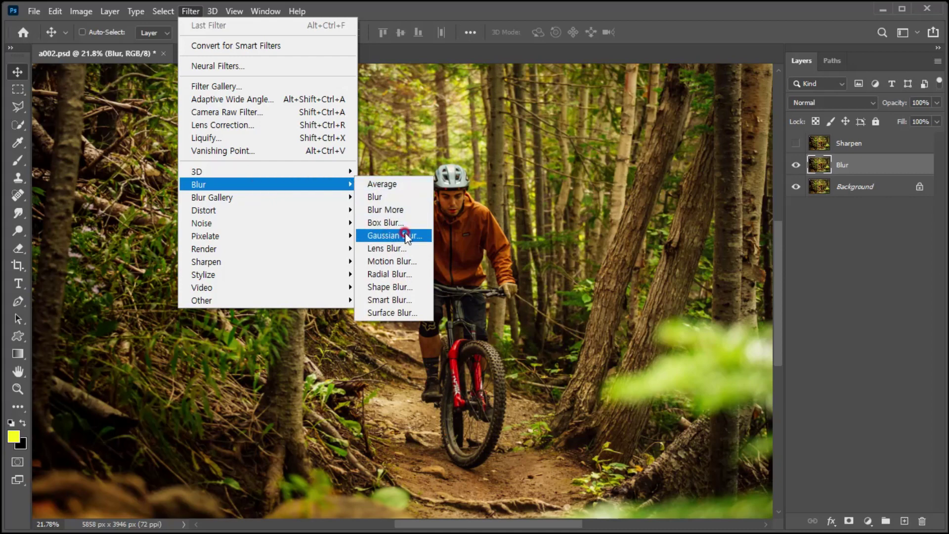
click(395, 235)
drag(542, 143, 580, 115)
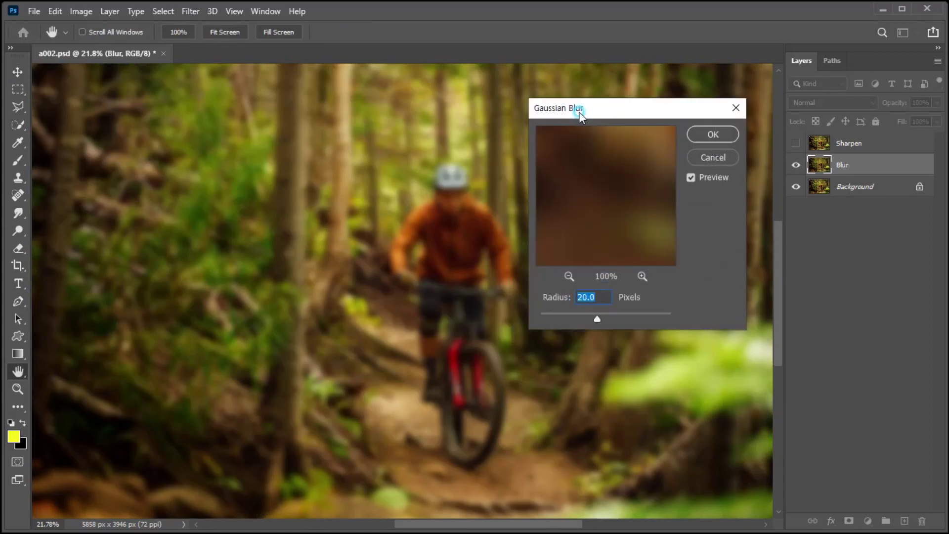
click(574, 297)
click(713, 134)
Set the Blur layer's blend mode to Screen
key(v)
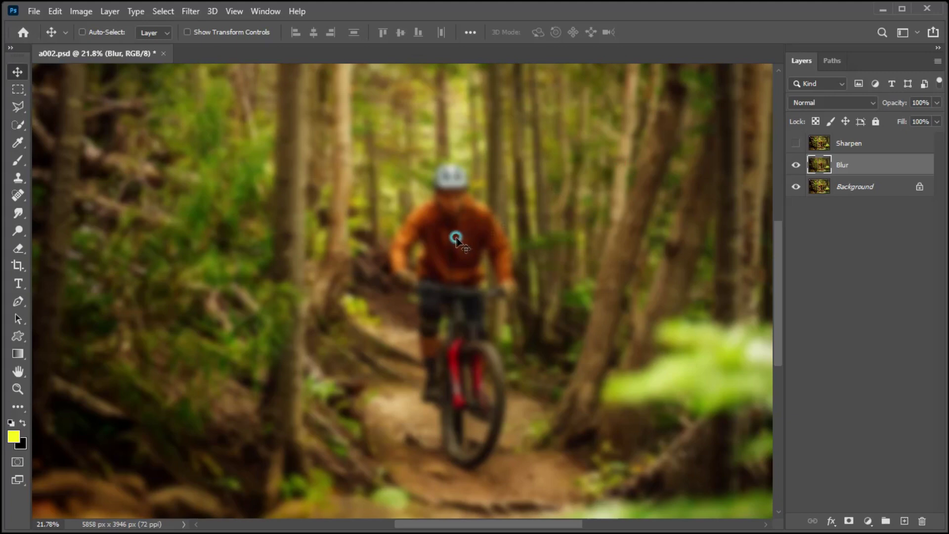
click(799, 104)
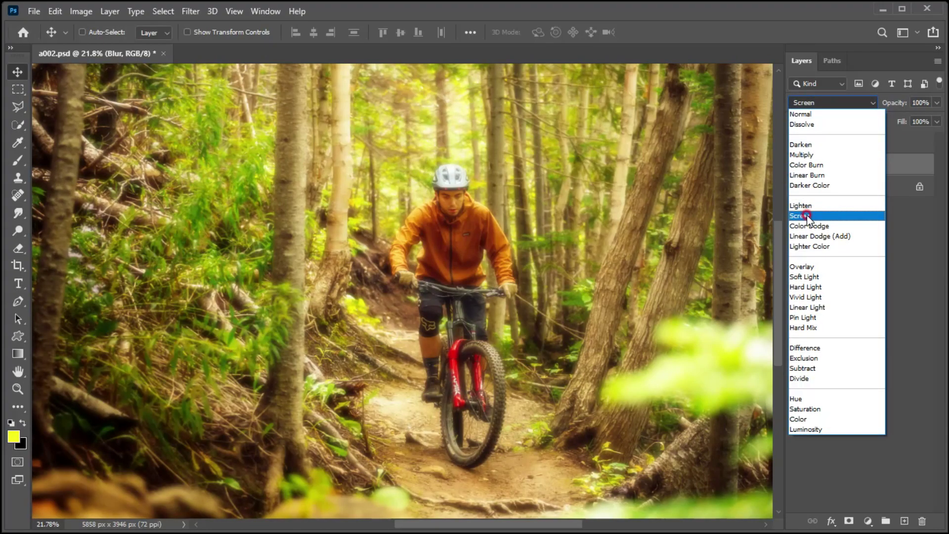
click(807, 215)
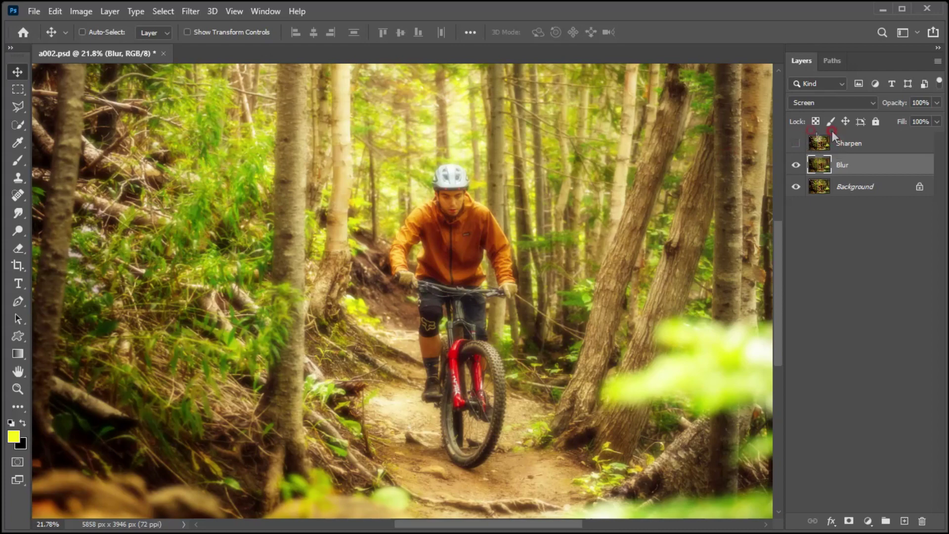
click(851, 144)
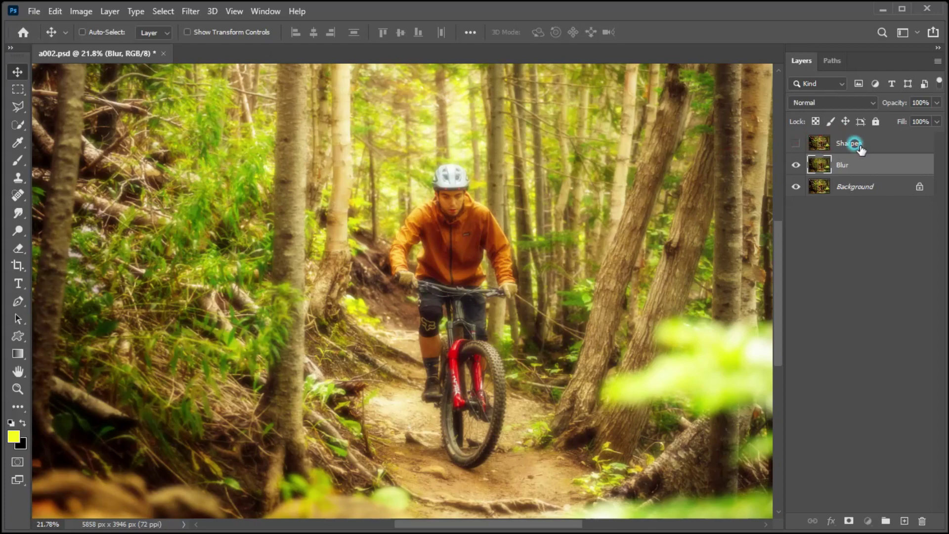
Make the Sharpen layer visible and apply a High Pass filter with radius 3.0
click(796, 143)
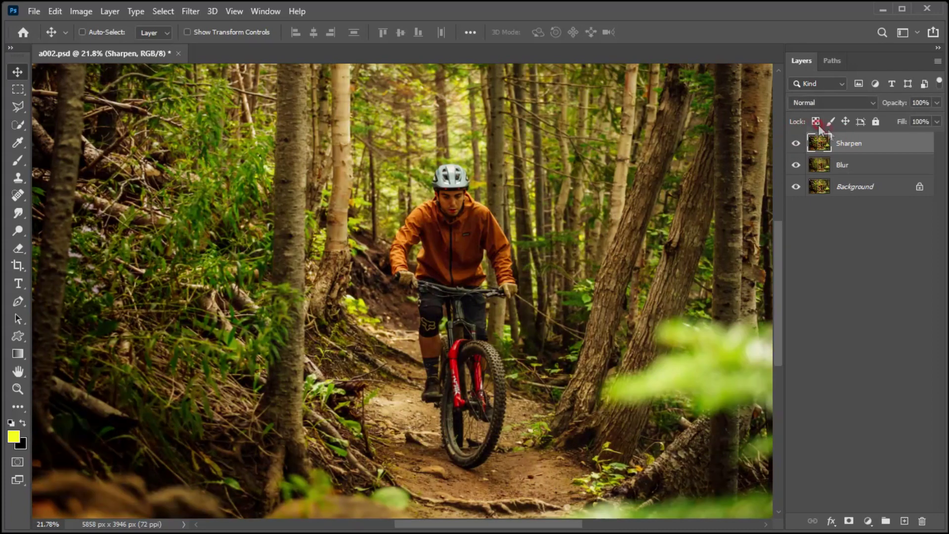
click(187, 11)
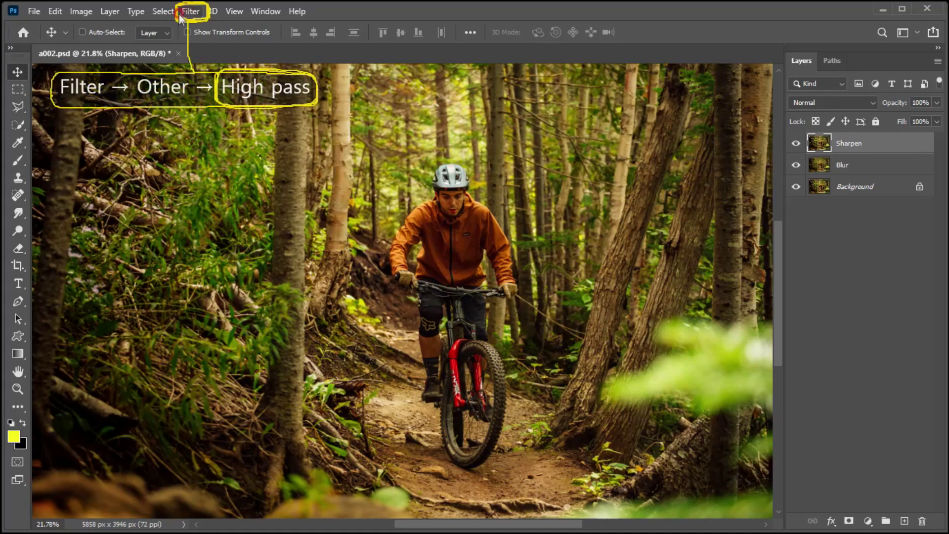
click(188, 12)
mouse_move(201, 301)
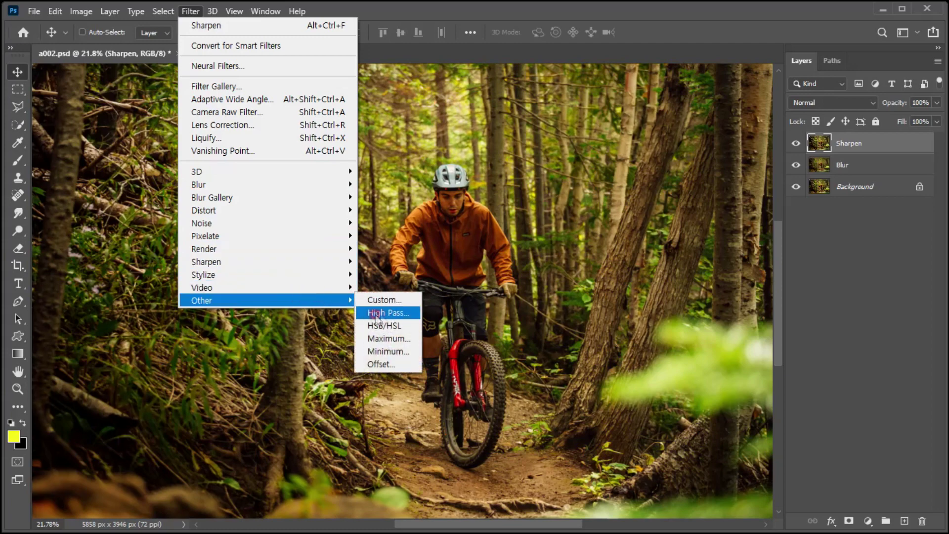
click(380, 312)
drag(356, 104, 592, 148)
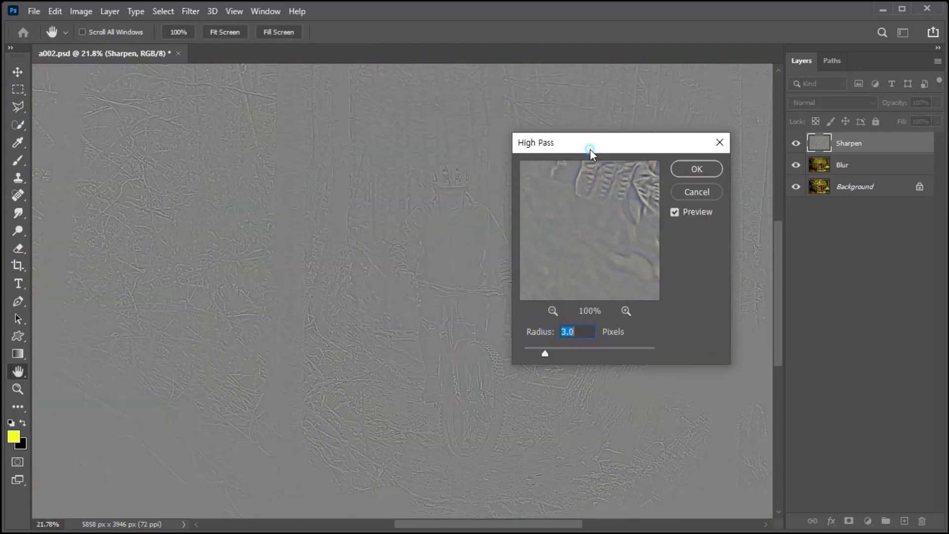
click(562, 330)
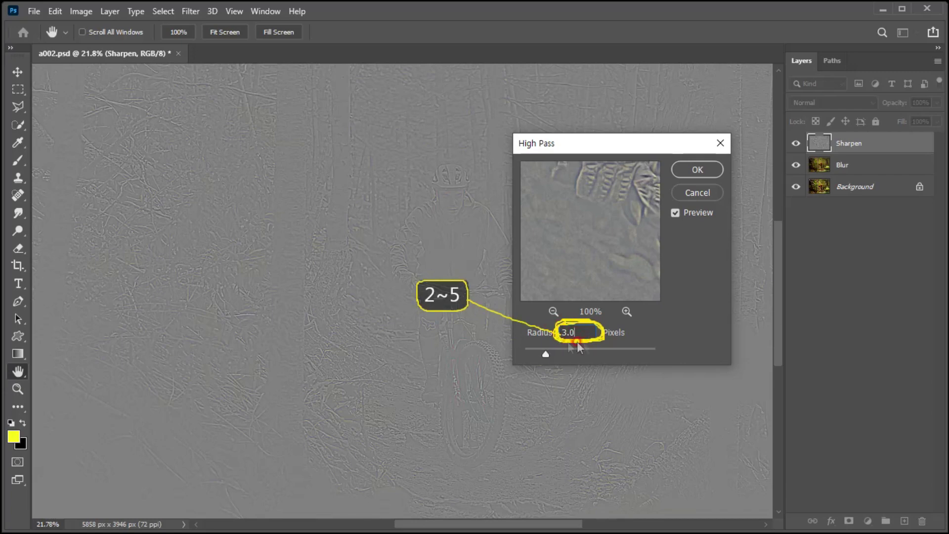
double_click(565, 327)
click(692, 170)
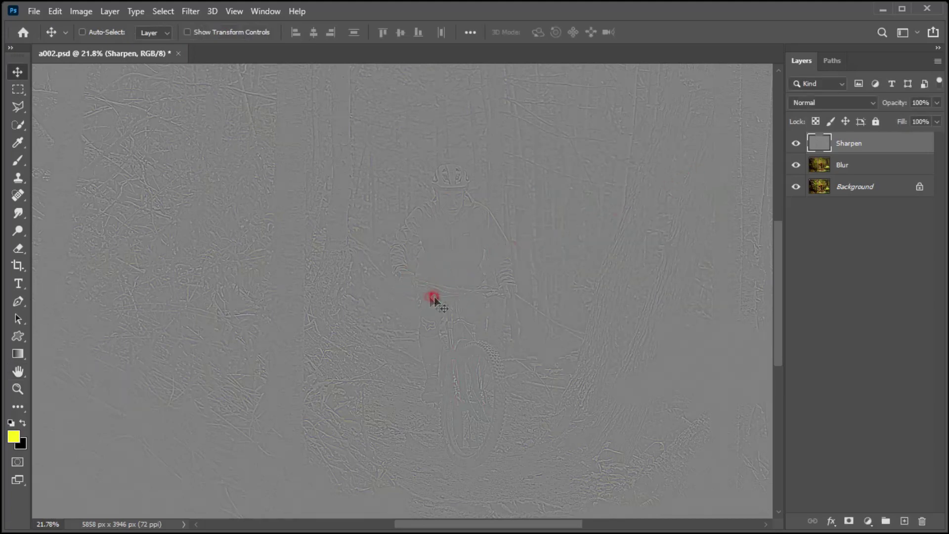
Set the Sharpen layer's blend mode to Overlay
click(796, 103)
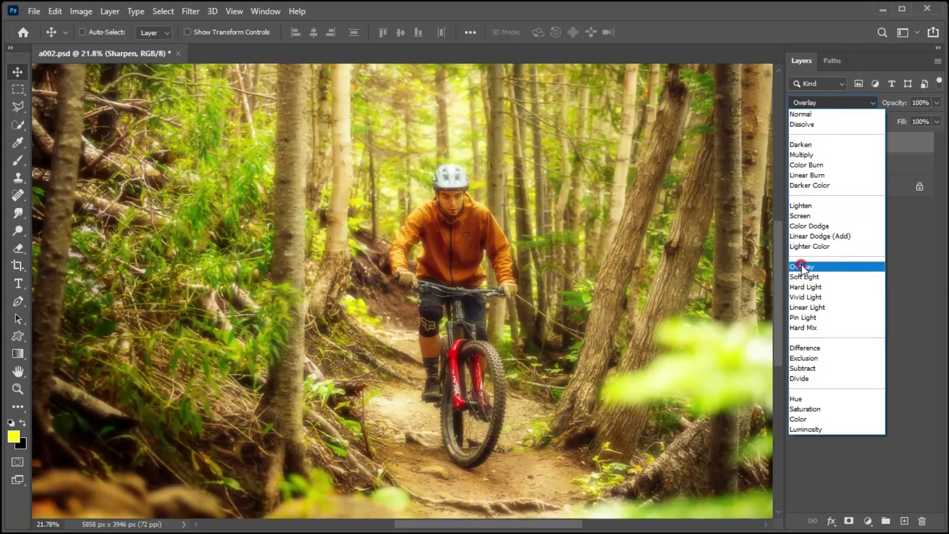
click(799, 267)
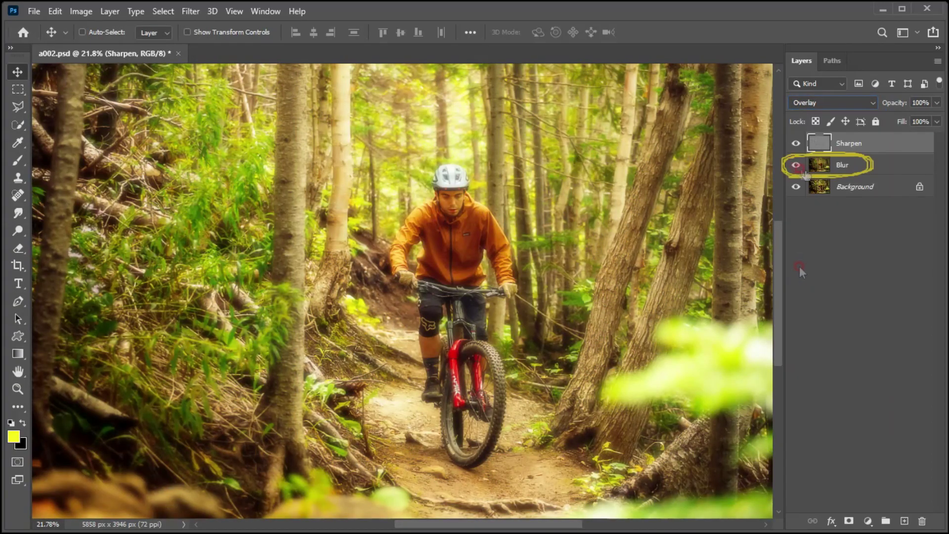
key(alt+shift+s)
click(836, 163)
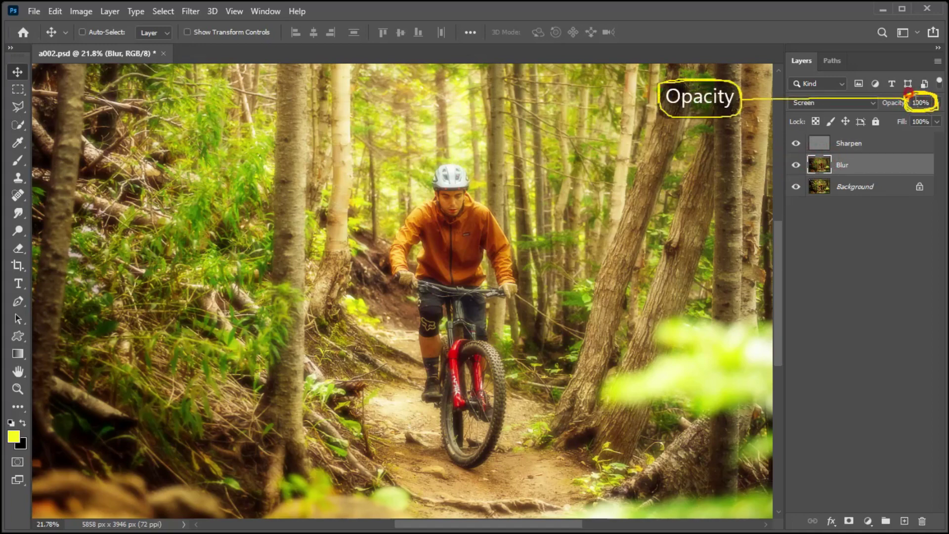
Drop the Blur glow layer's opacity slider to 72%
click(936, 102)
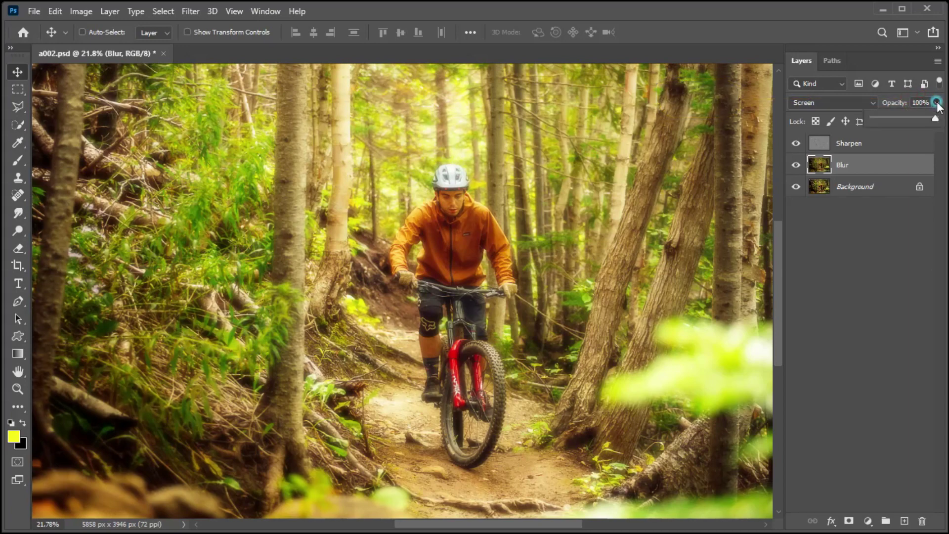
drag(912, 118, 917, 120)
click(457, 259)
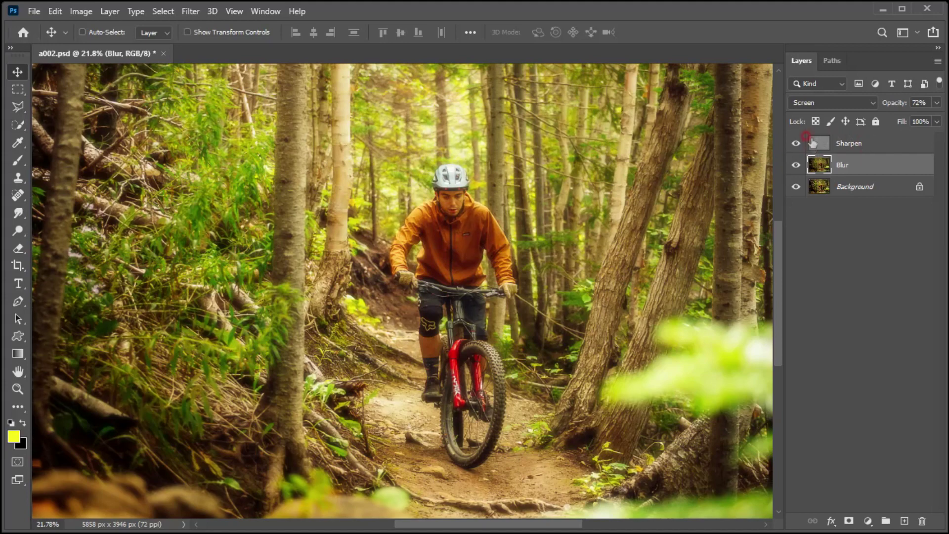
click(839, 144)
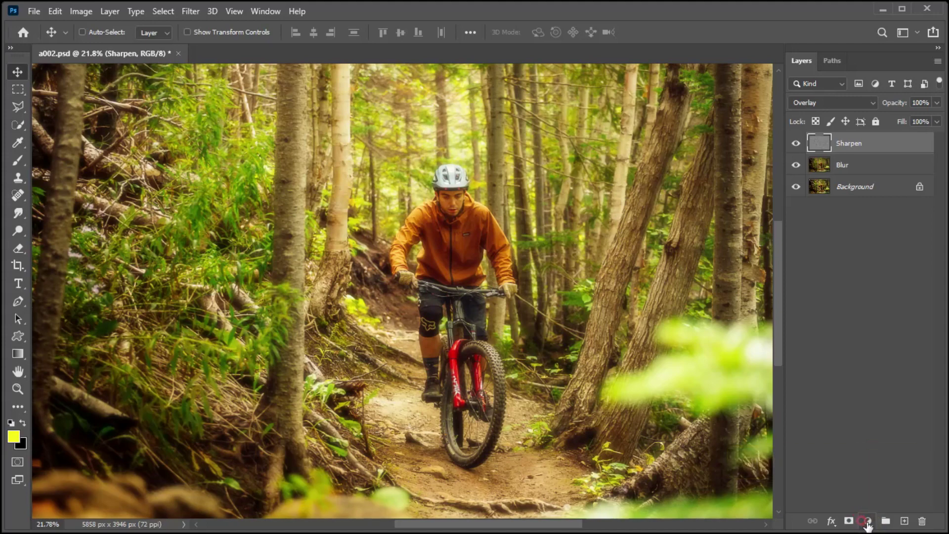
Add a Brightness/Contrast adjustment layer with Contrast 22 and Brightness left at 0
click(866, 522)
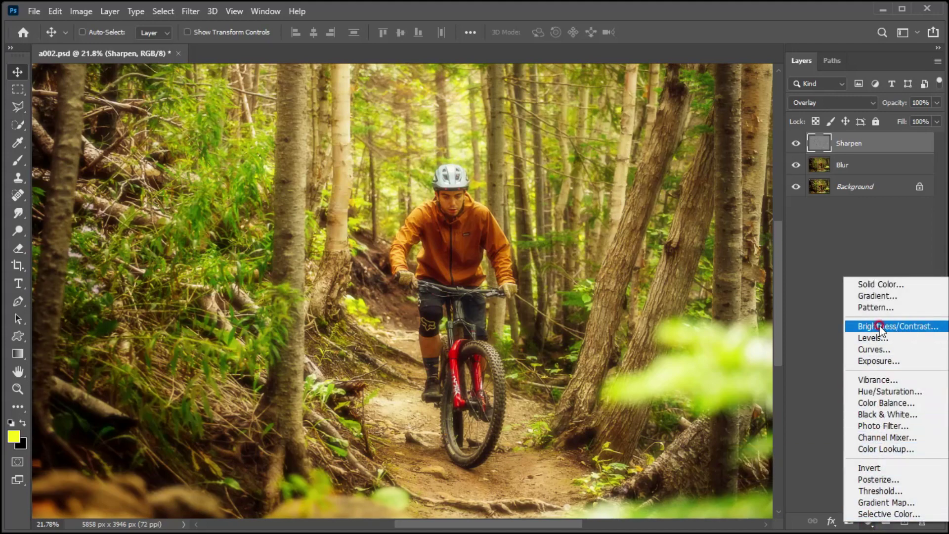
click(880, 327)
drag(643, 144, 669, 157)
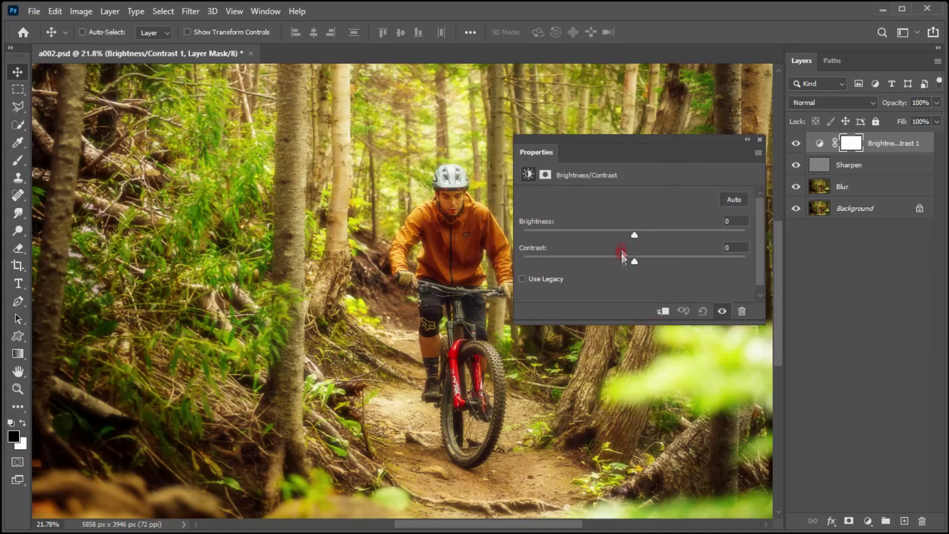
drag(635, 263, 658, 260)
click(760, 140)
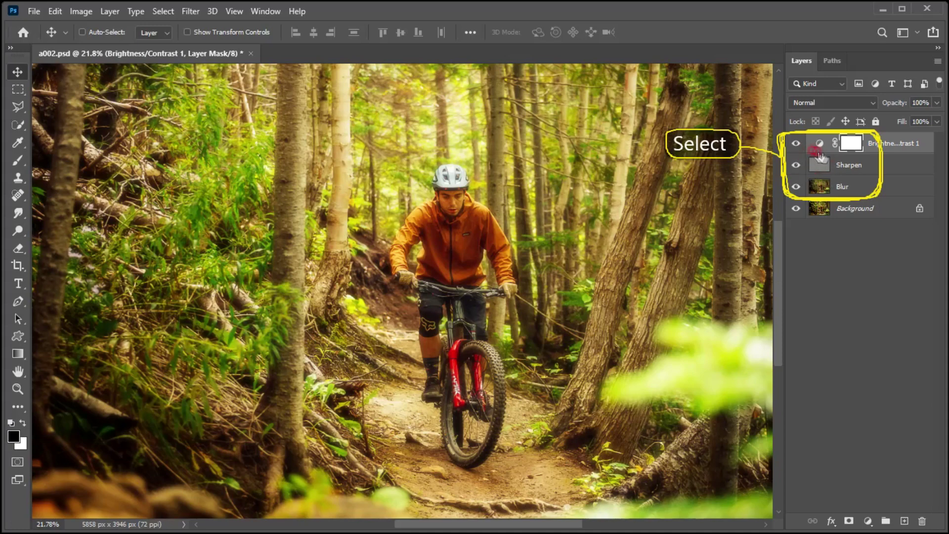
Group Brightness/Contrast 1, Sharpen and Blur into Group 1 and add a layer mask
shift+click(845, 188)
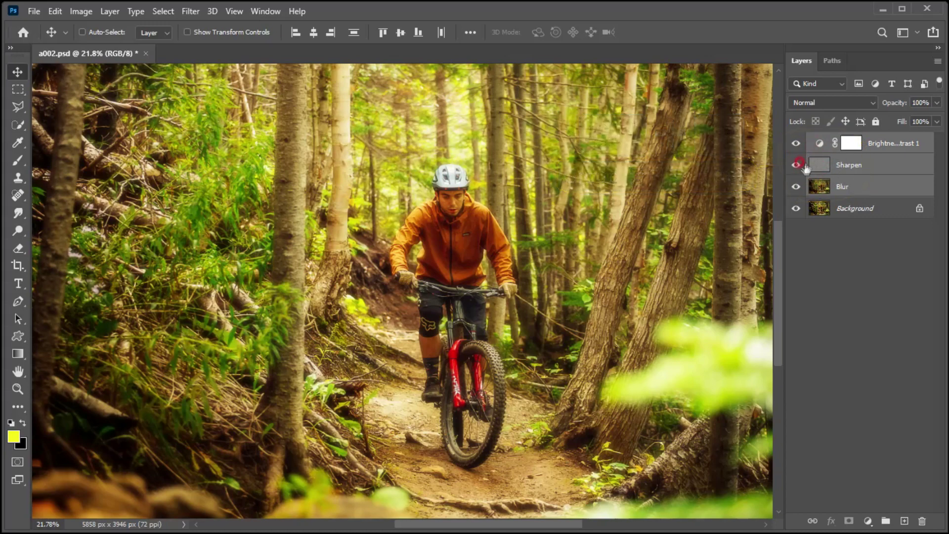
key(ctrl+g)
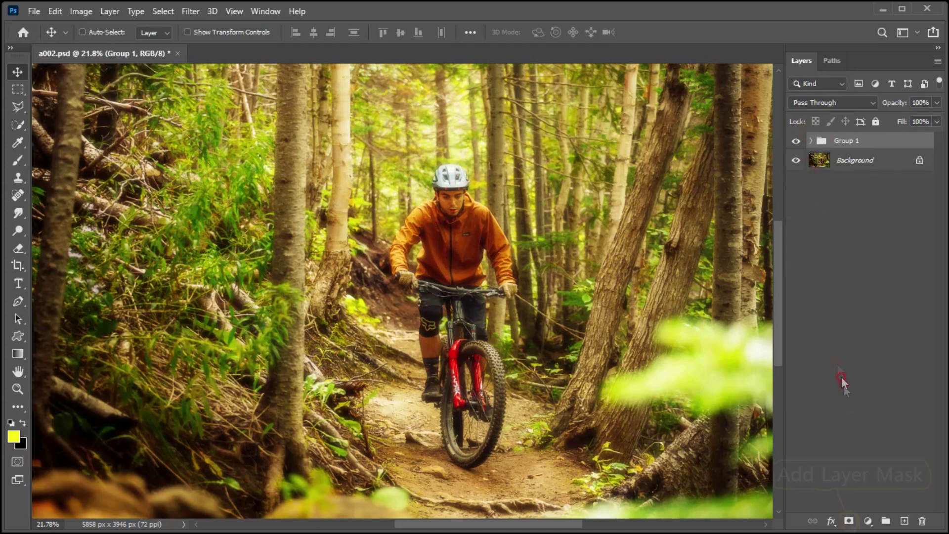
click(848, 521)
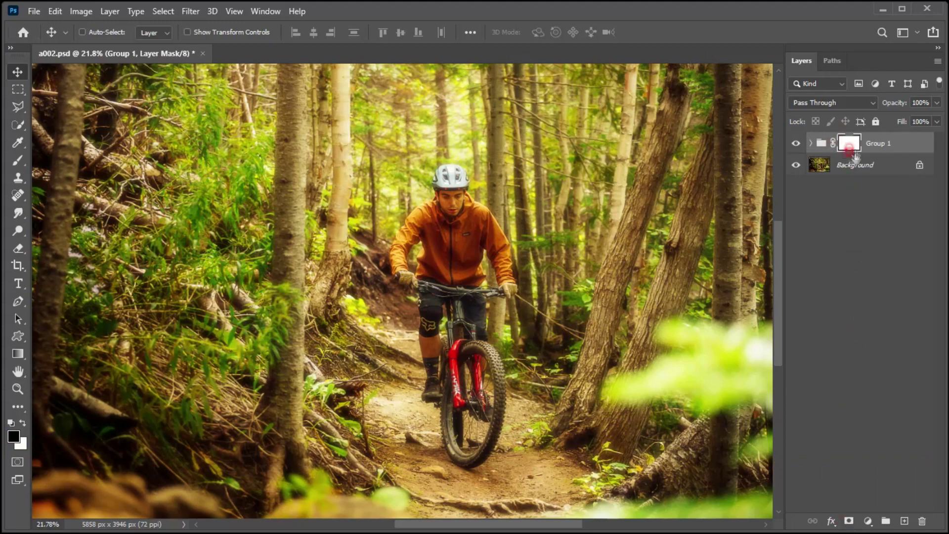
click(15, 163)
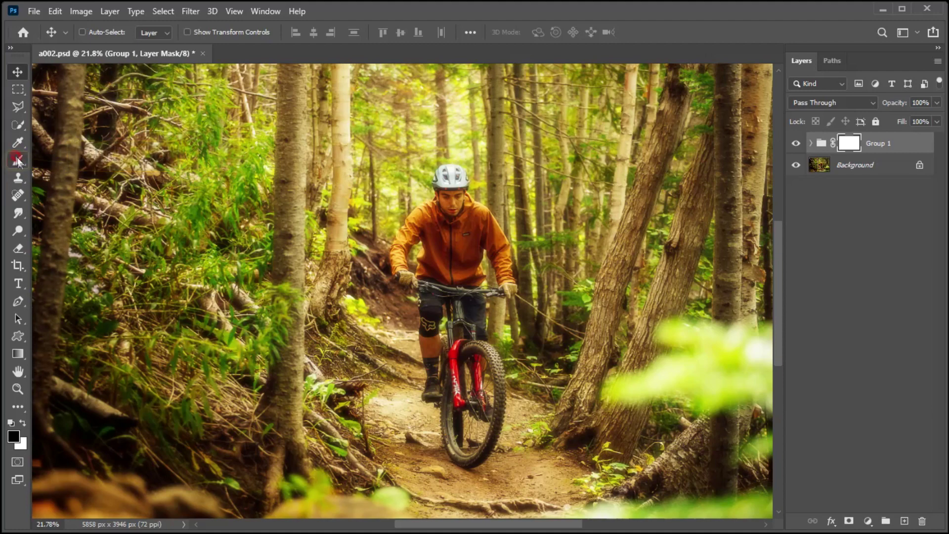
Set the Brush tool to 20% opacity with black as the foreground colour
click(16, 165)
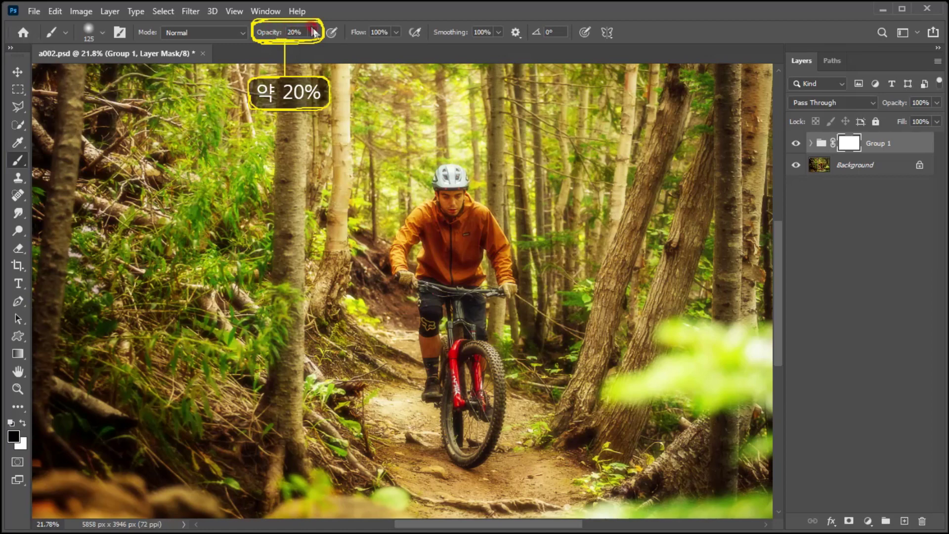
click(263, 33)
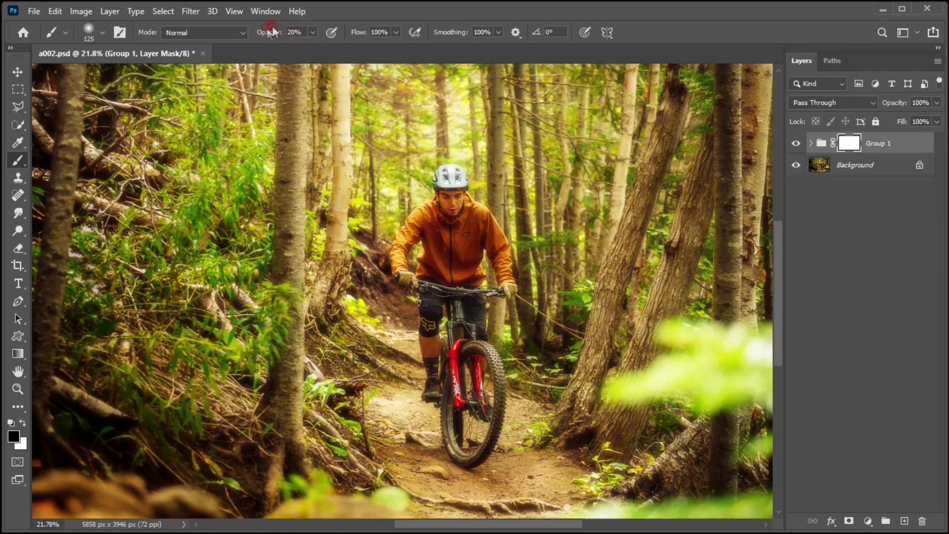
click(13, 436)
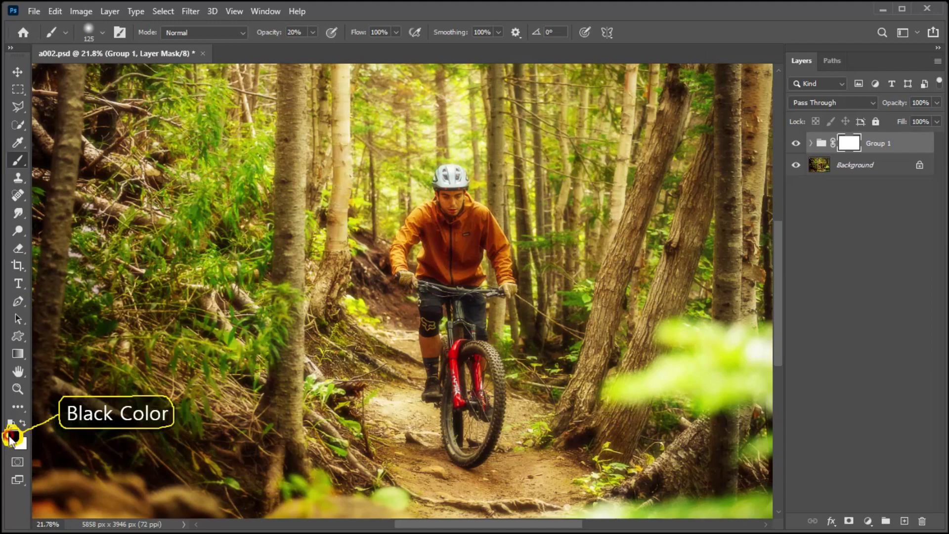
click(19, 442)
key(ctrl+0)
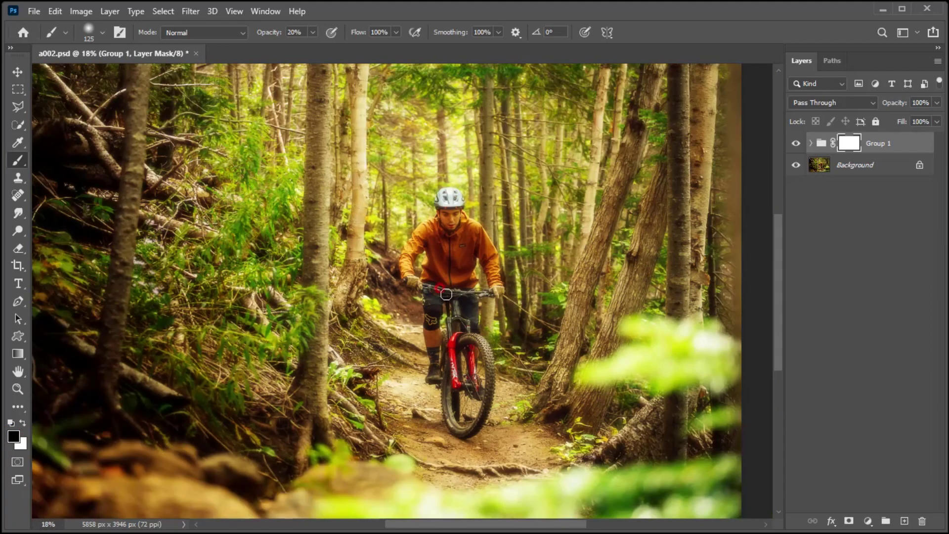
Paint black on the mask along the photo's left and right edges with a large brush
key(bracketright)
key(bracketright)
key(bracketright)
key(bracketright)
key(bracketright)
key(bracketright)
key(bracketright)
key(bracketright)
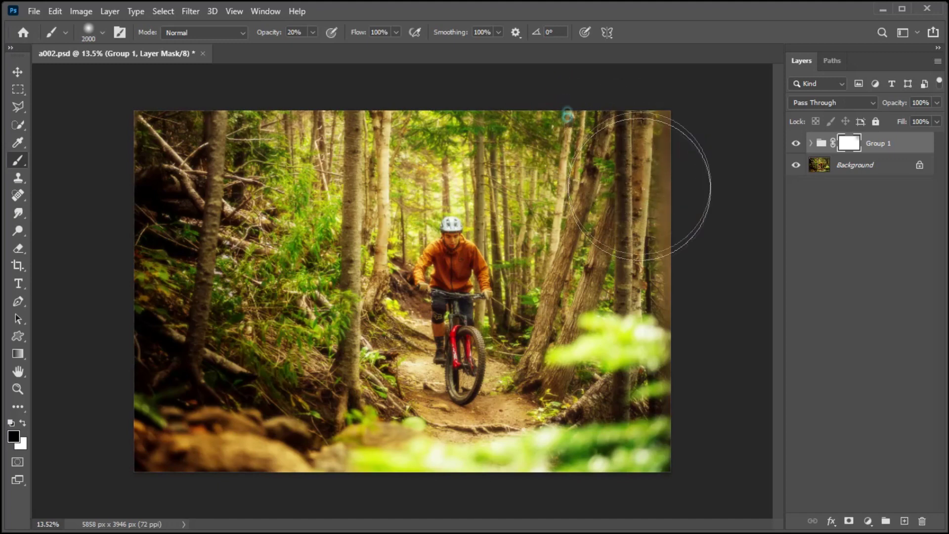
key(bracketright)
key(bracketright)
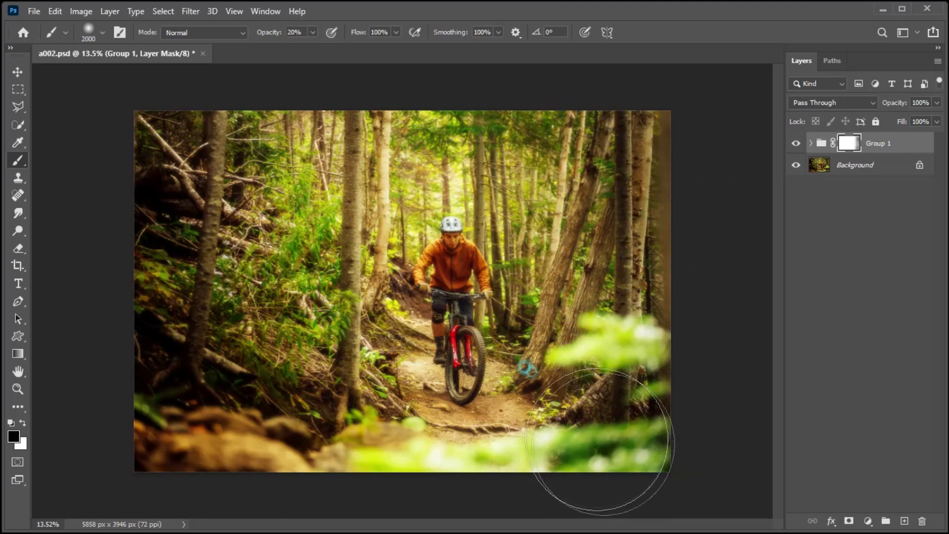
drag(233, 154, 183, 378)
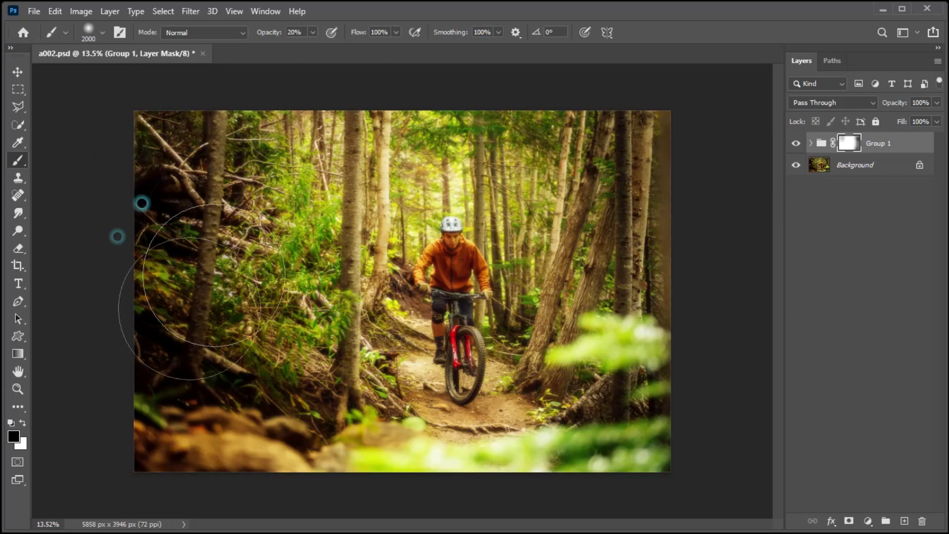
mouse_move(190, 64)
mouse_down()
mouse_move(180, 317)
mouse_move(165, 402)
mouse_up()
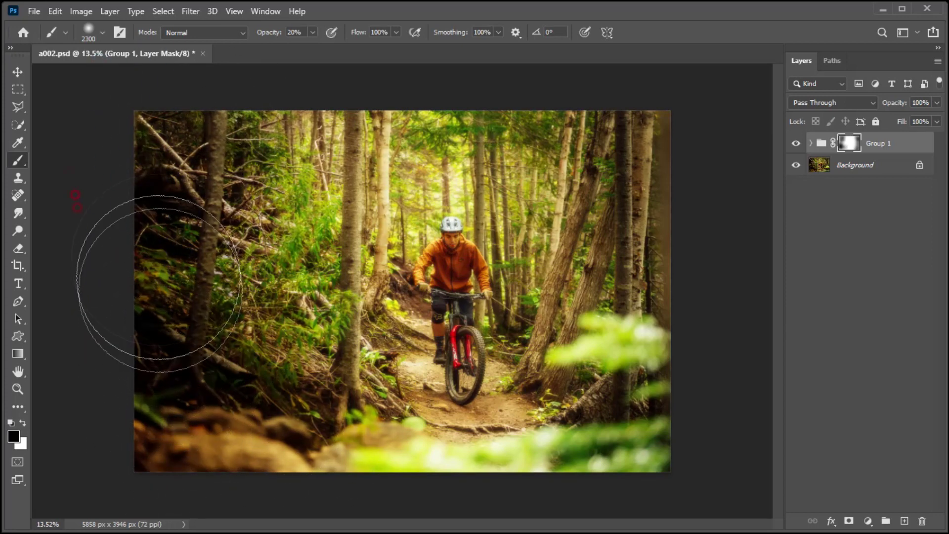
key(bracketright)
key(bracketright)
key(bracketright)
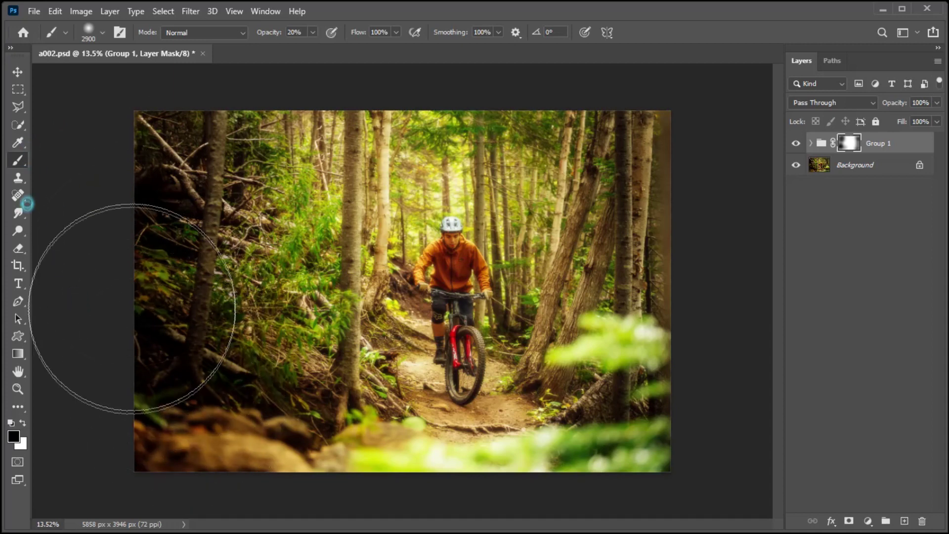
drag(179, 403, 201, 232)
mouse_move(649, 188)
mouse_down()
mouse_move(657, 277)
mouse_move(678, 307)
mouse_move(656, 265)
mouse_up()
mouse_move(153, 213)
mouse_down()
mouse_move(84, 286)
mouse_move(39, 93)
mouse_move(47, 250)
mouse_up()
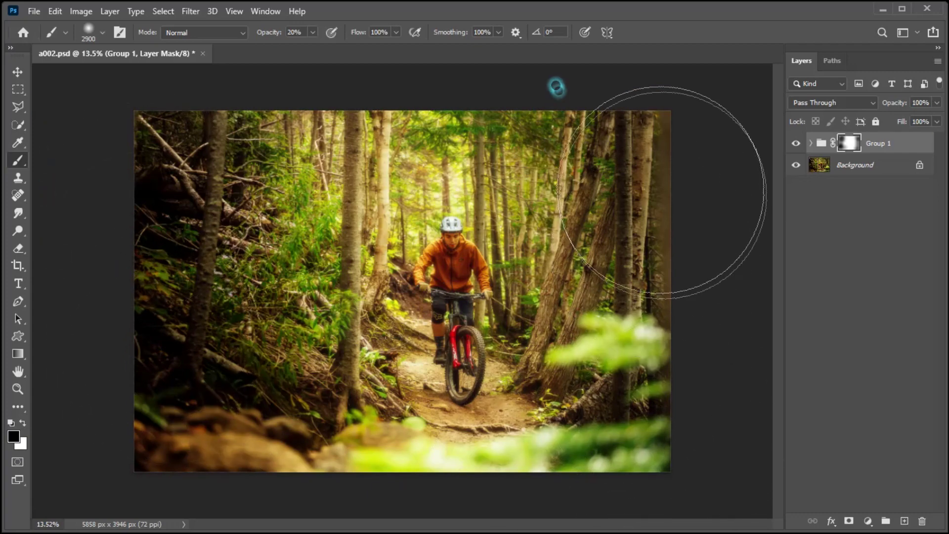
drag(667, 239, 607, 315)
key(bracketleft)
key(bracketleft)
key(bracketleft)
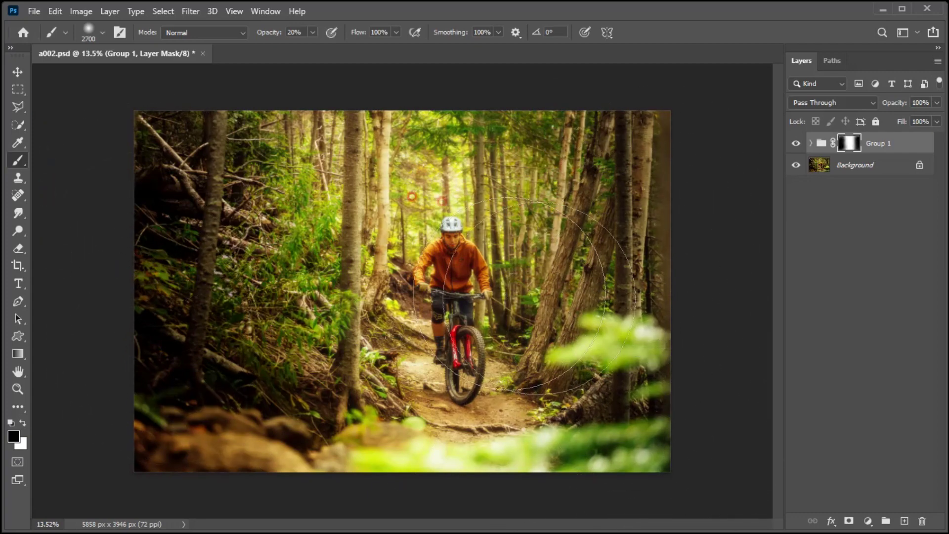
scroll(423, 289, up, 2)
Paint black on the mask over the rider's helmet, shoulder and arm
key(bracketleft)
key(bracketleft)
key(bracketleft)
key(bracketleft)
key(bracketleft)
key(bracketleft)
key(bracketleft)
key(bracketleft)
key(bracketleft)
scroll(450, 274, up, 2)
key(bracketright)
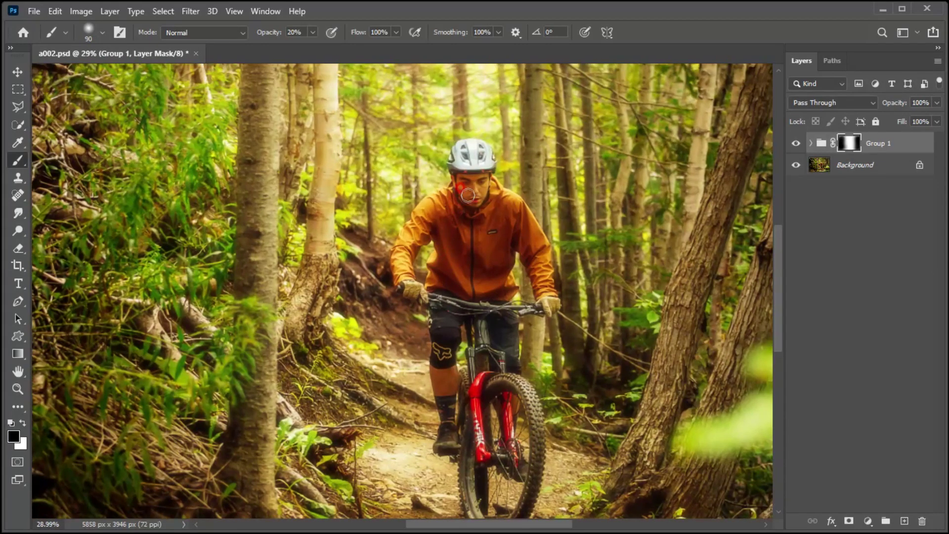
drag(462, 158, 474, 186)
key(bracketleft)
key(bracketleft)
drag(436, 198, 444, 206)
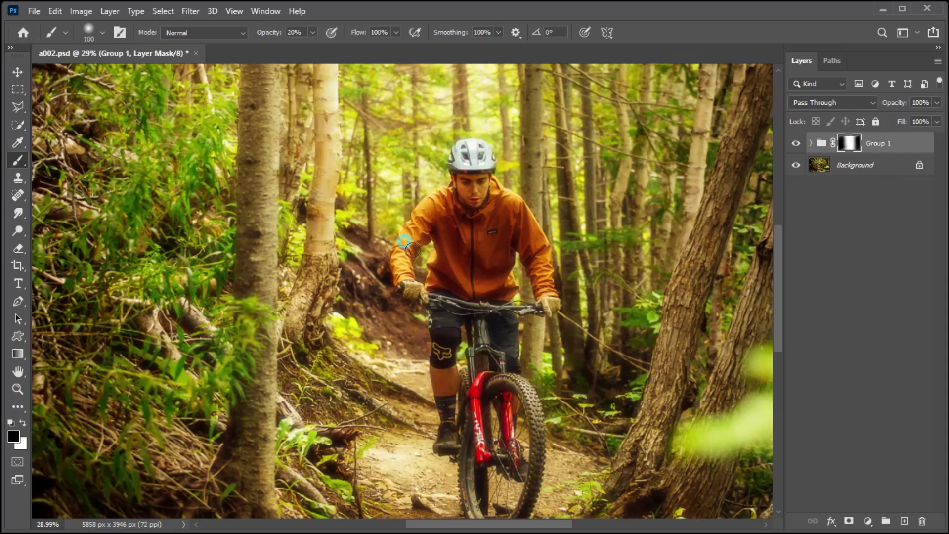
drag(496, 198, 504, 206)
Mask the glow off the rider's legs, socks, fork, tyre, stem and chest
drag(497, 338, 504, 346)
drag(445, 403, 453, 412)
drag(498, 373, 505, 382)
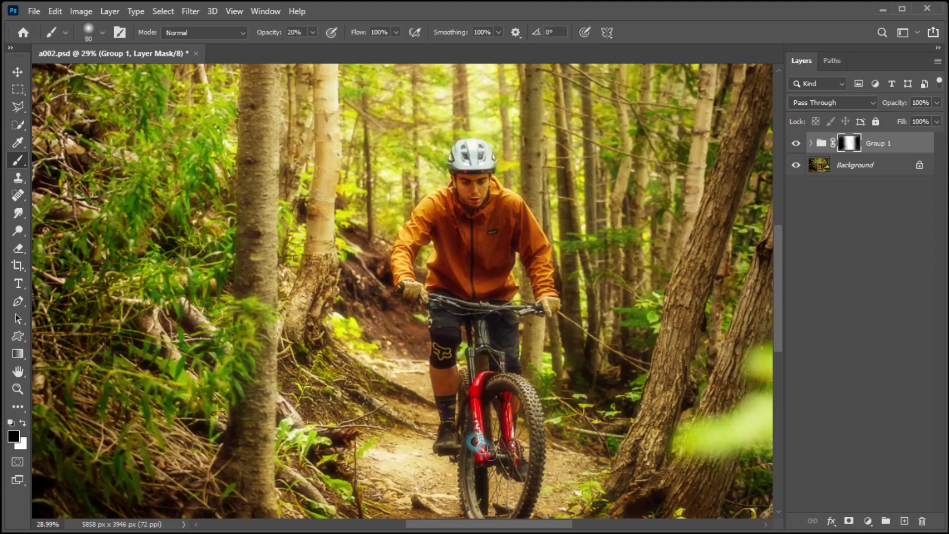
drag(474, 300, 481, 308)
key(bracketright)
key(bracketright)
key(bracketright)
key(bracketright)
key(bracketright)
key(bracketright)
click(477, 231)
key(bracketleft)
key(bracketleft)
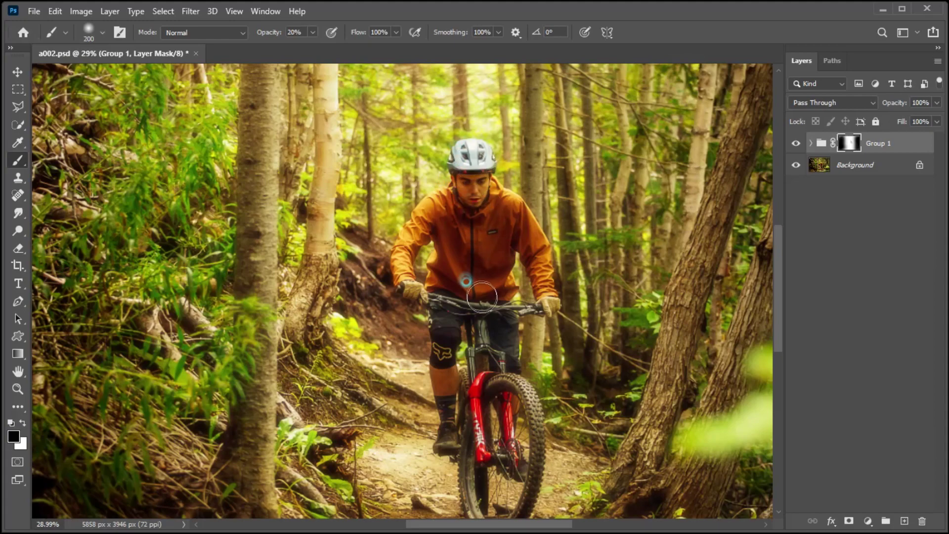
scroll(484, 333, down, 2)
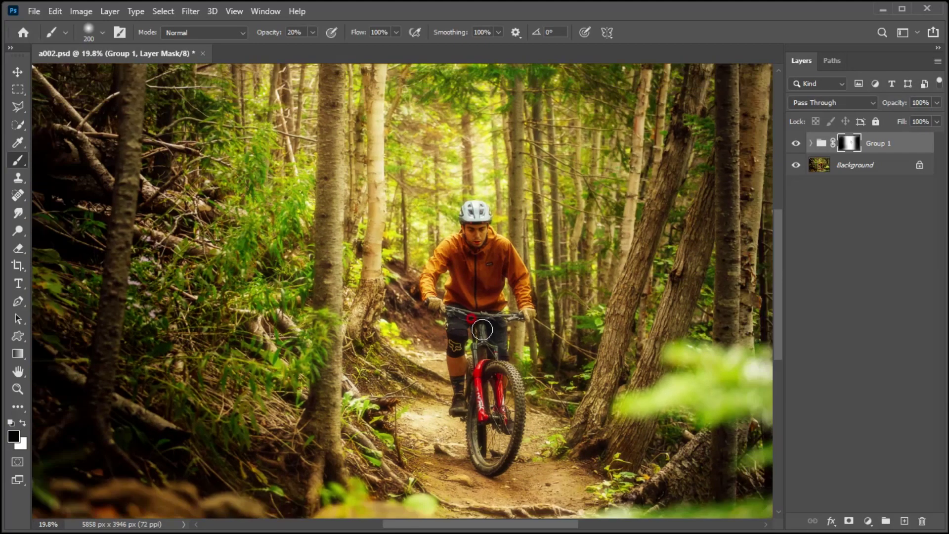
scroll(482, 292, up, 2)
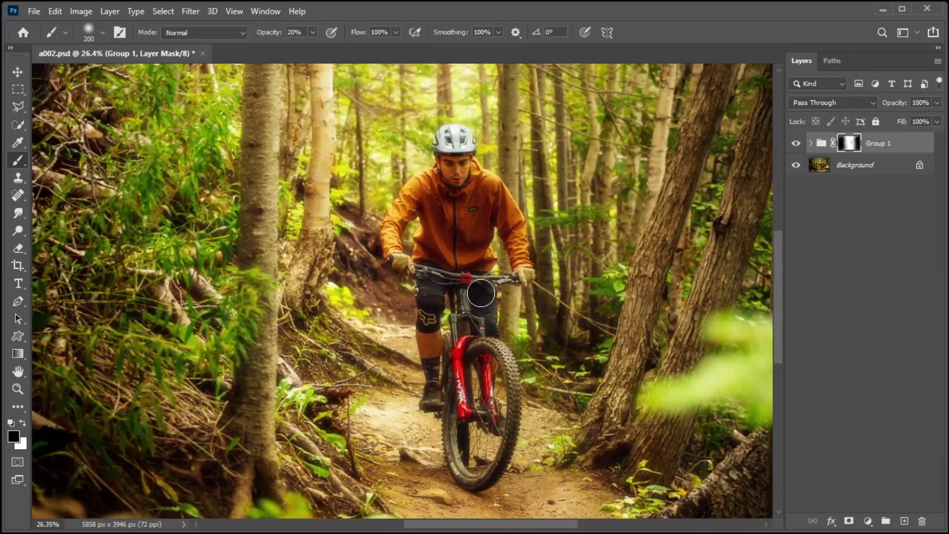
key(v)
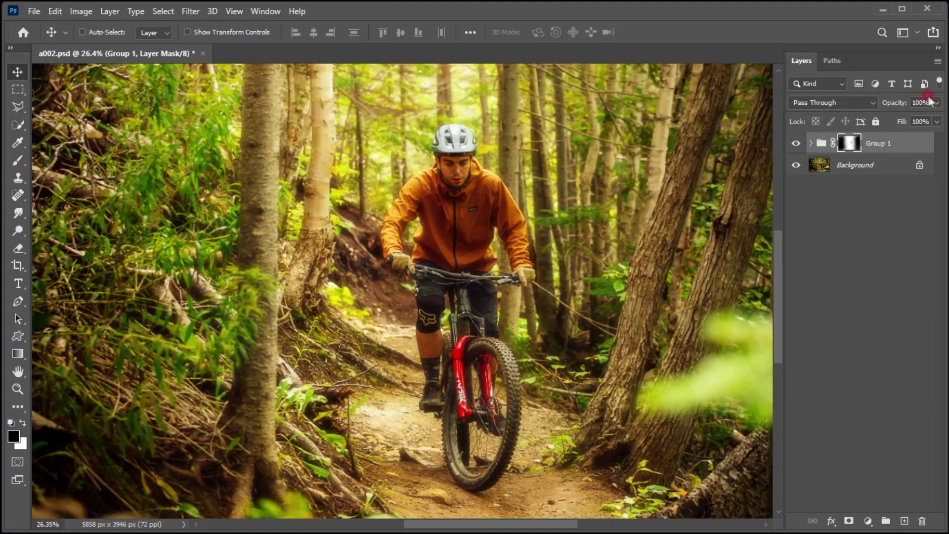
Set Group 1's opacity to 74% in the Layers panel
drag(937, 102, 919, 118)
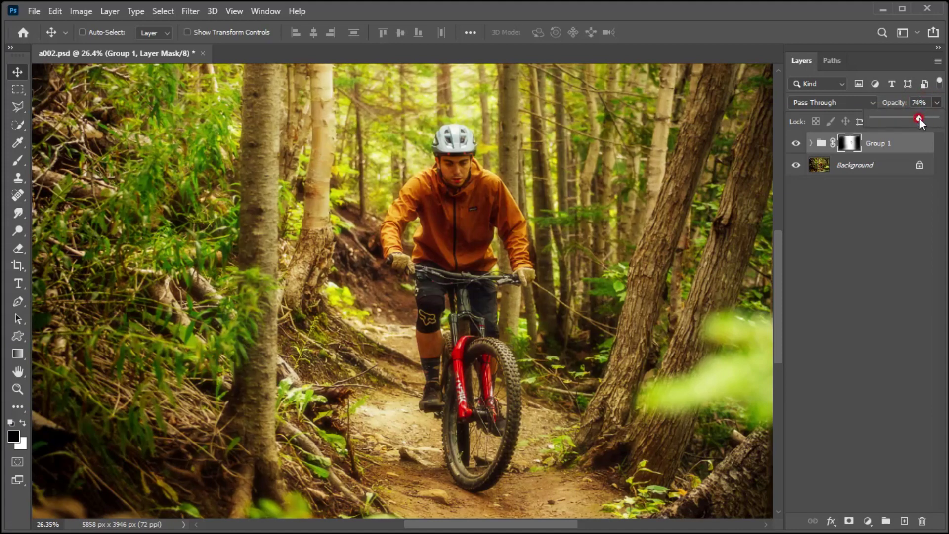
click(462, 223)
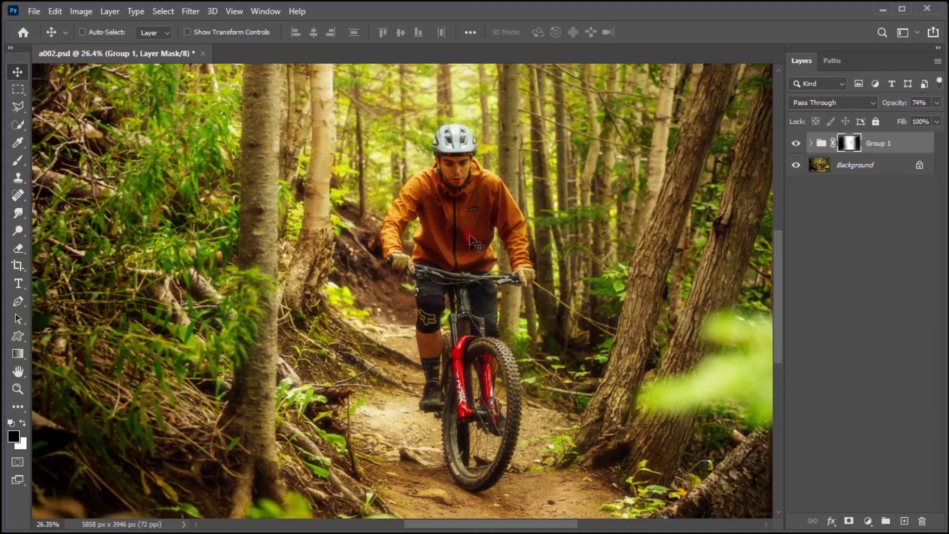
click(794, 143)
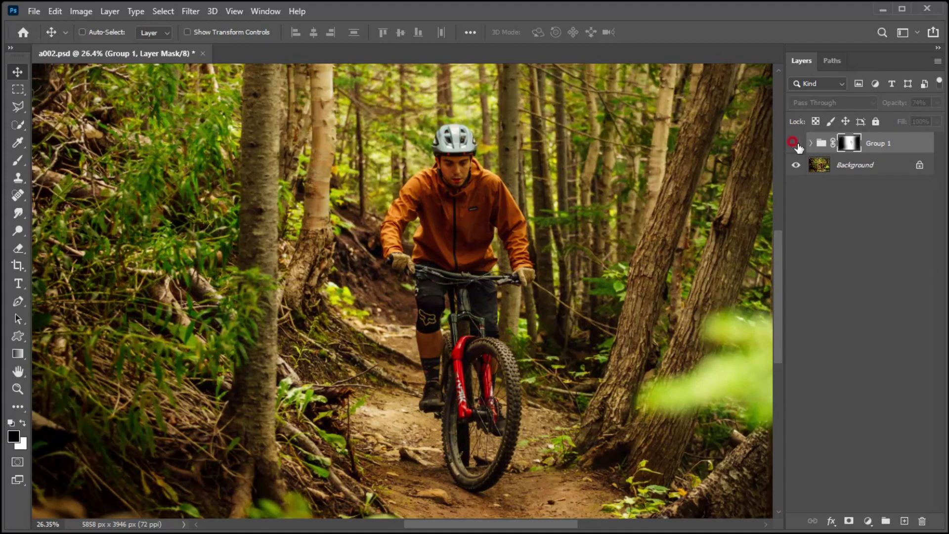
click(794, 144)
click(794, 144)
click(795, 143)
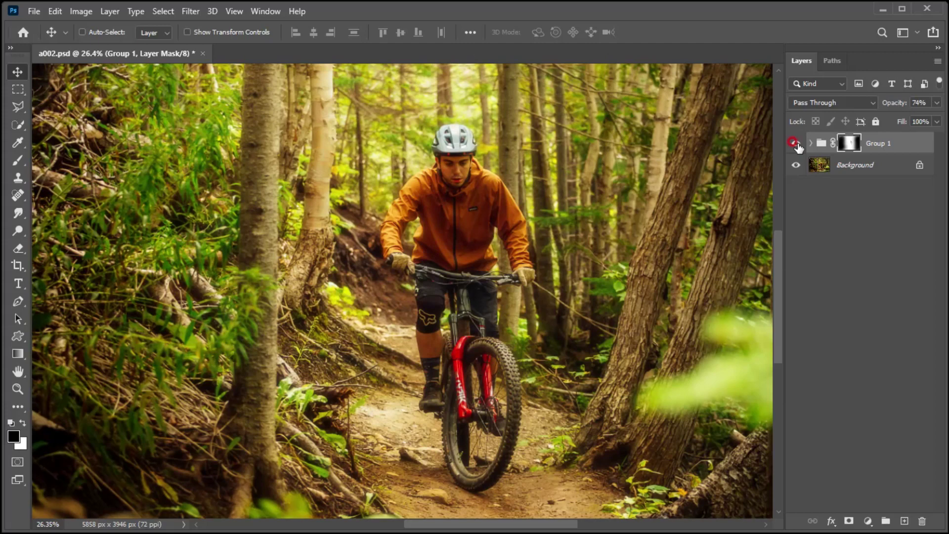
click(794, 144)
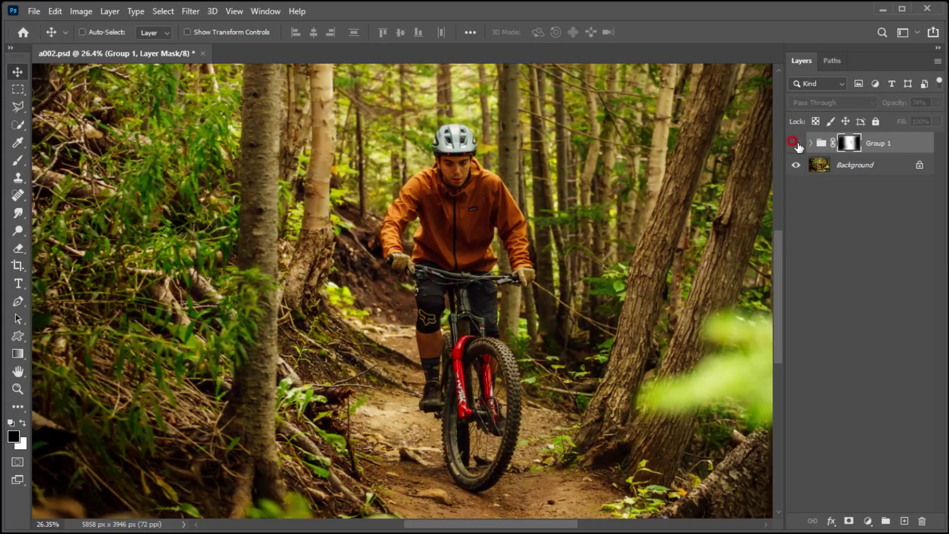
click(794, 144)
click(794, 143)
click(794, 144)
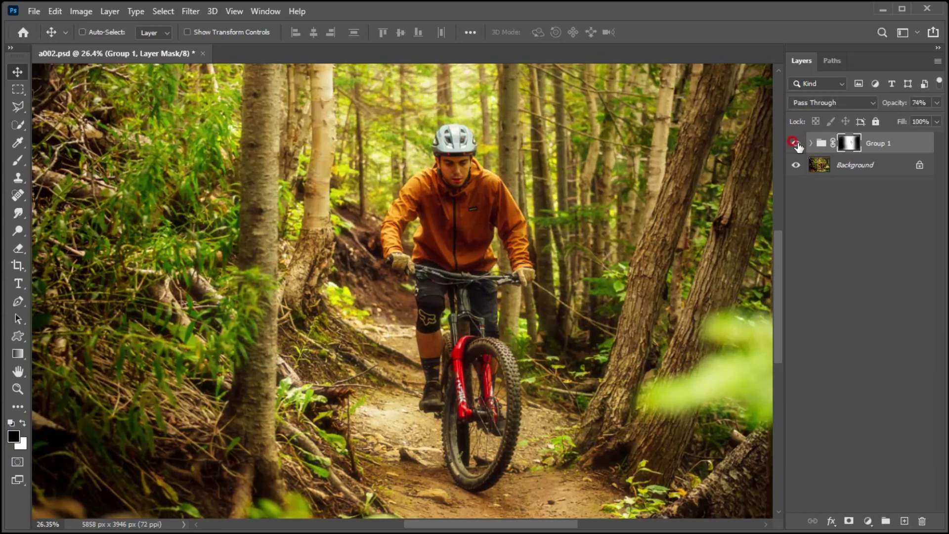
click(794, 143)
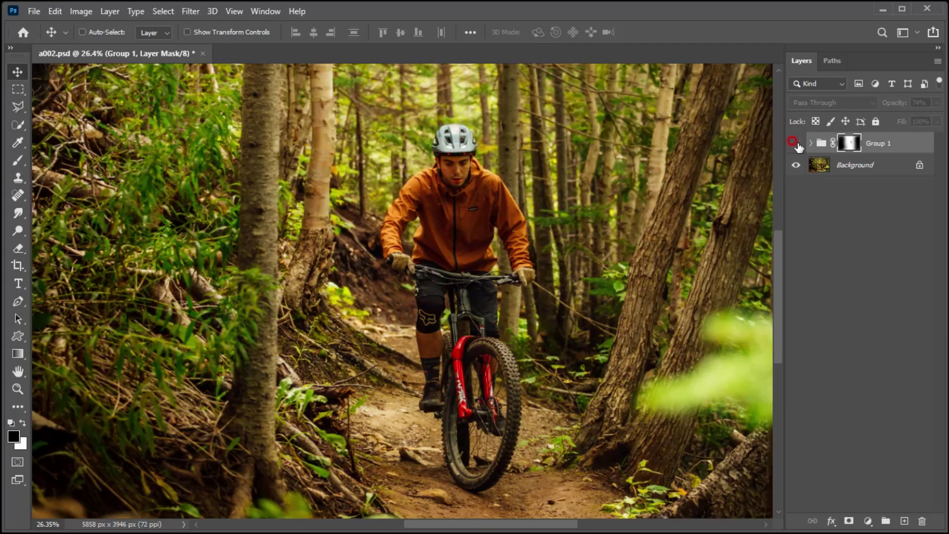
click(794, 143)
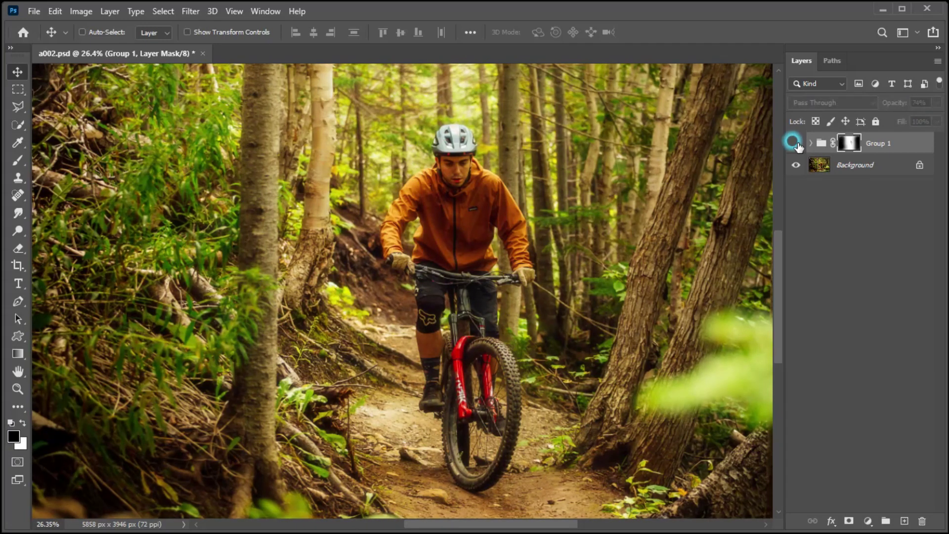
click(794, 143)
click(794, 144)
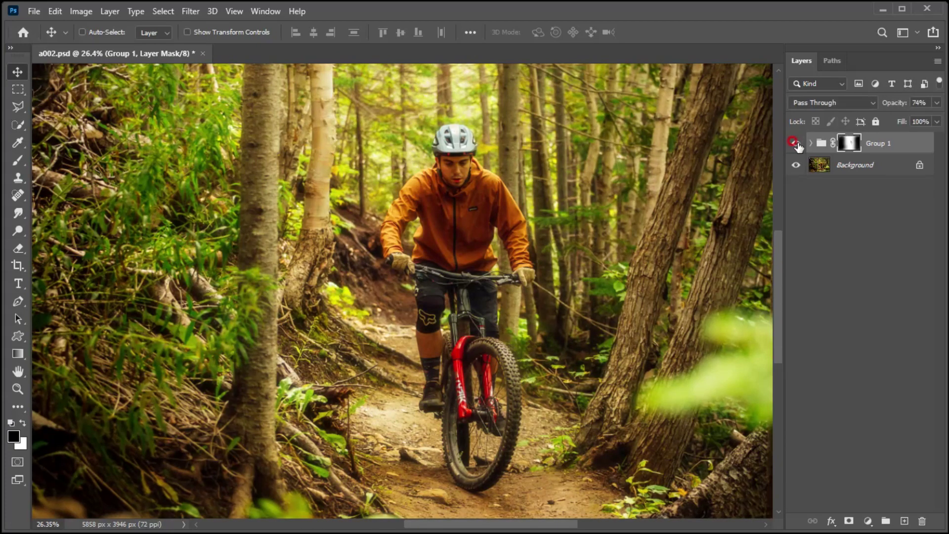
click(794, 143)
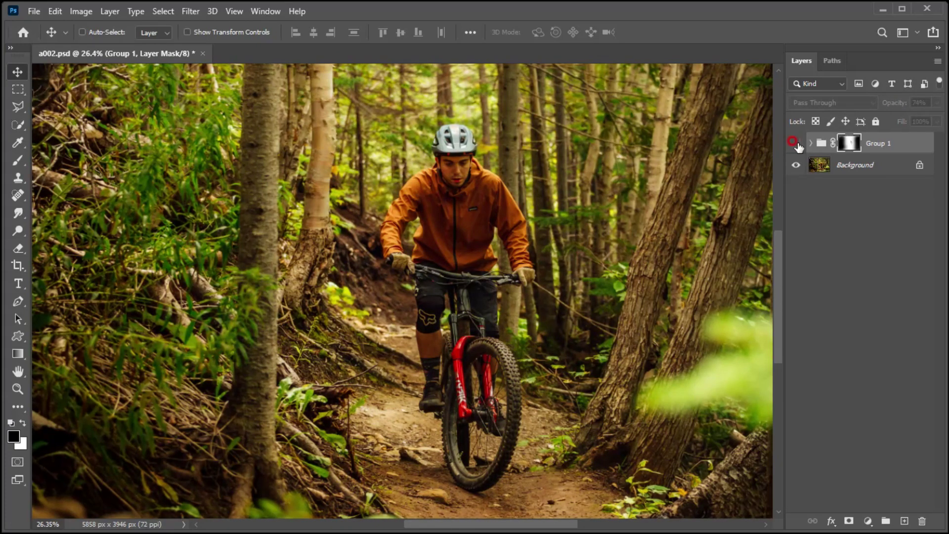
click(794, 143)
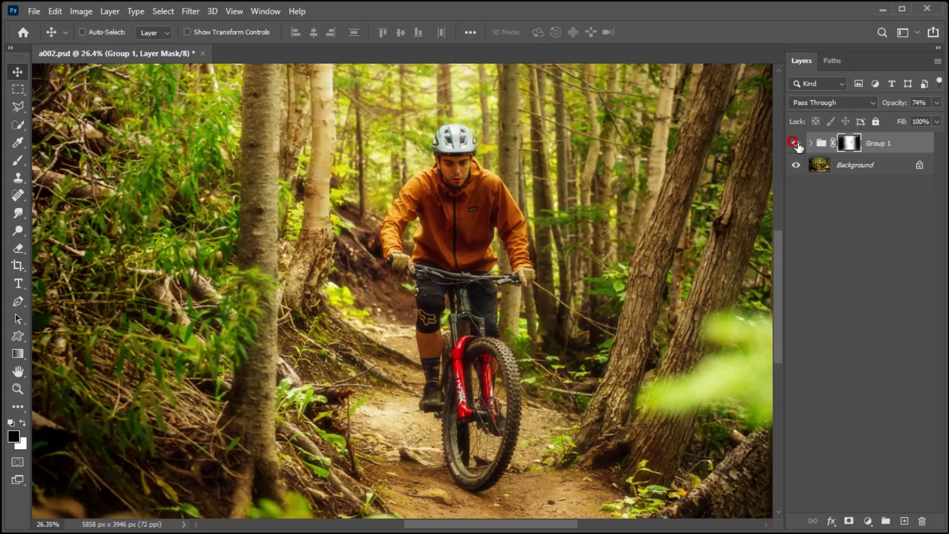
click(794, 143)
click(794, 144)
click(794, 144)
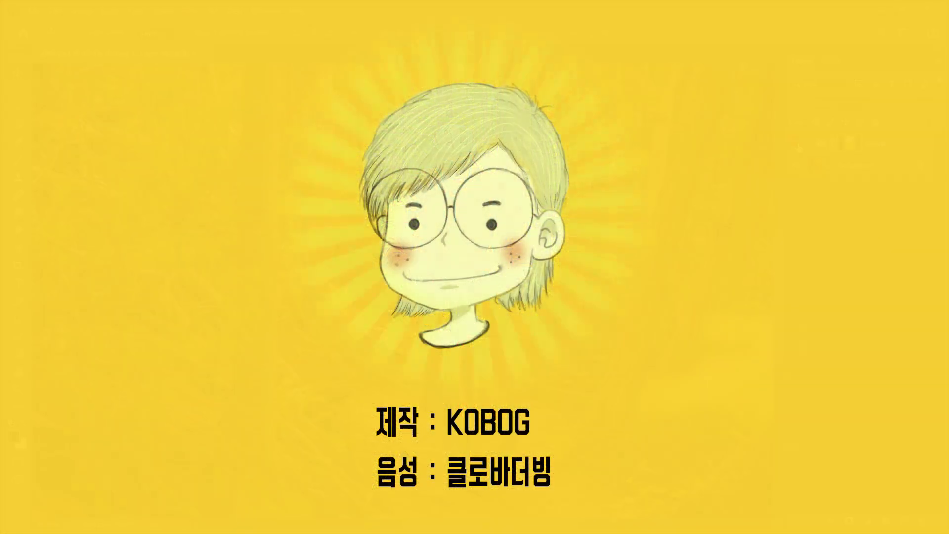